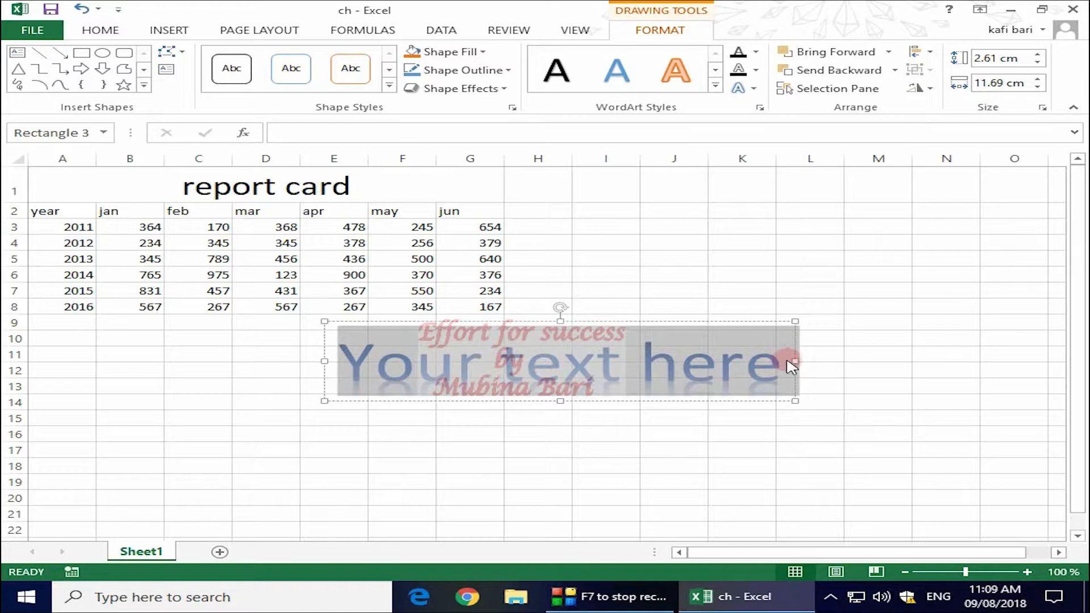
- Replace the WordArt placeholder text with "Effort for success"
{"action": "left_click", "coordinate": [786, 362]}
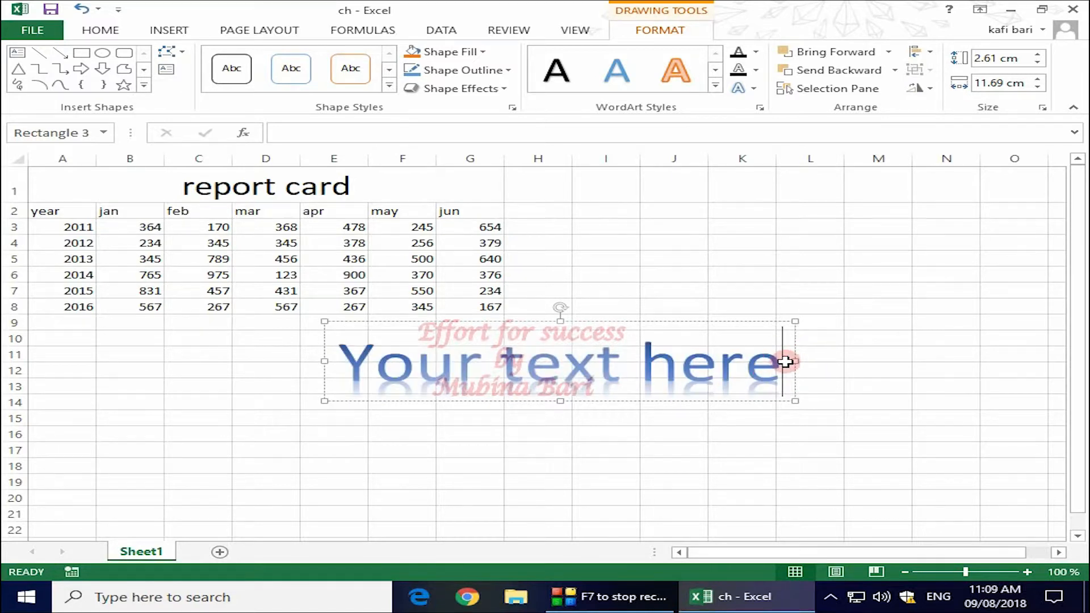
{"action": "key", "text": "BackSpace"}
{"action": "key", "text": "BackSpace"}
{"action": "key", "text": "BackSpace"}
{"action": "key", "text": "BackSpace"}
{"action": "key", "text": "BackSpace"}
{"action": "key", "text": "BackSpace"}
{"action": "key", "text": "BackSpace"}
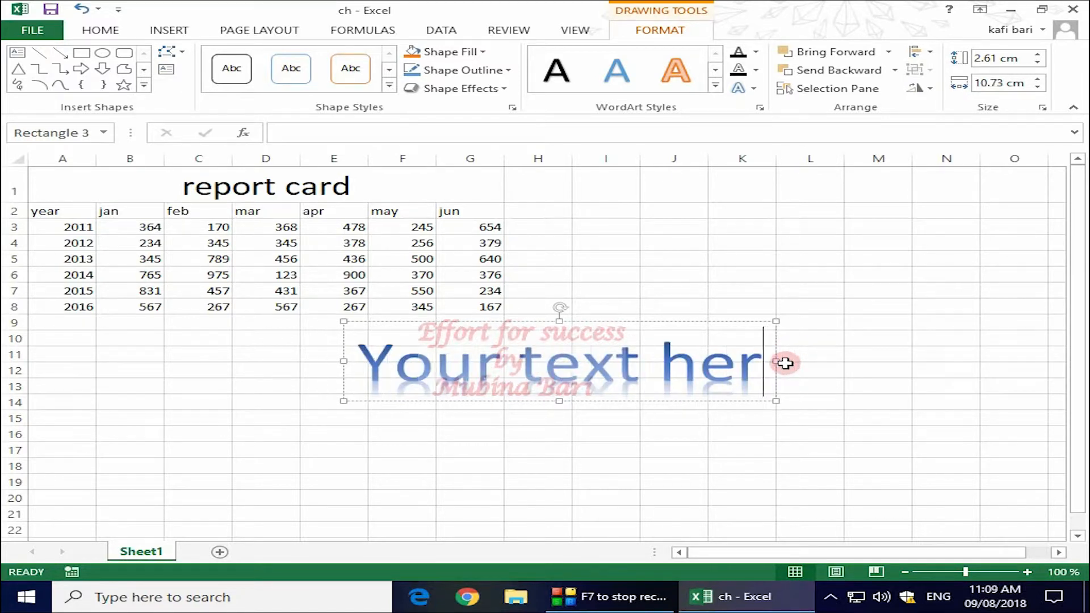
{"action": "key", "text": "BackSpace"}
{"action": "key", "text": "BackSpace"}
{"action": "key", "text": "BackSpace"}
{"action": "key", "text": "BackSpace"}
{"action": "key", "text": "BackSpace"}
{"action": "key", "text": "BackSpace"}
{"action": "key", "text": "BackSpace"}
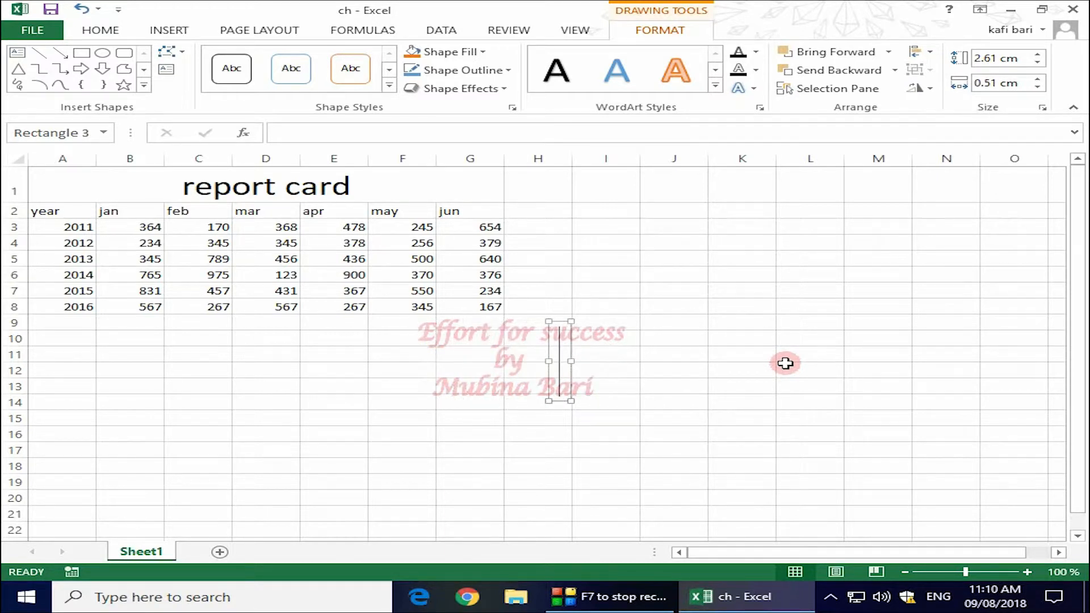
{"action": "type", "text": "Effort for success"}
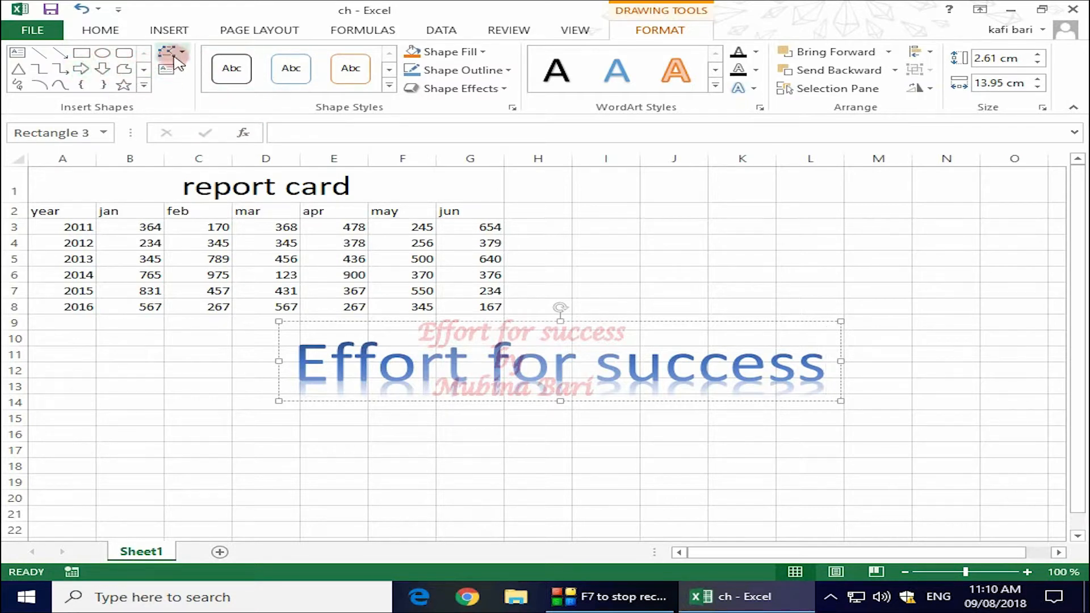
- Give the WordArt box a solid gold shape style and a red outline
{"action": "left_click", "coordinate": [390, 86]}
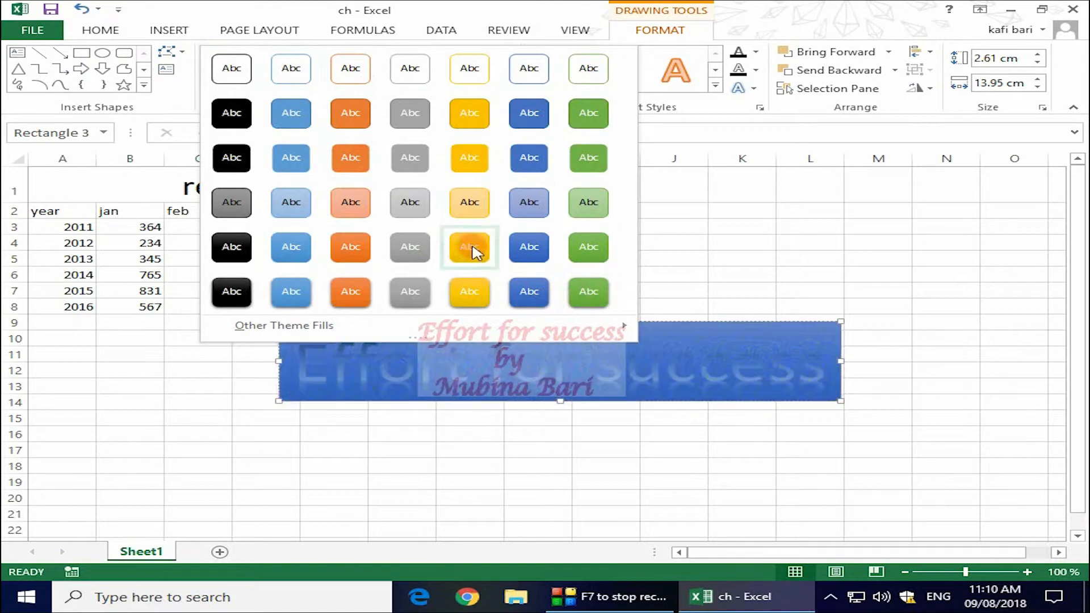
{"action": "left_click", "coordinate": [461, 162]}
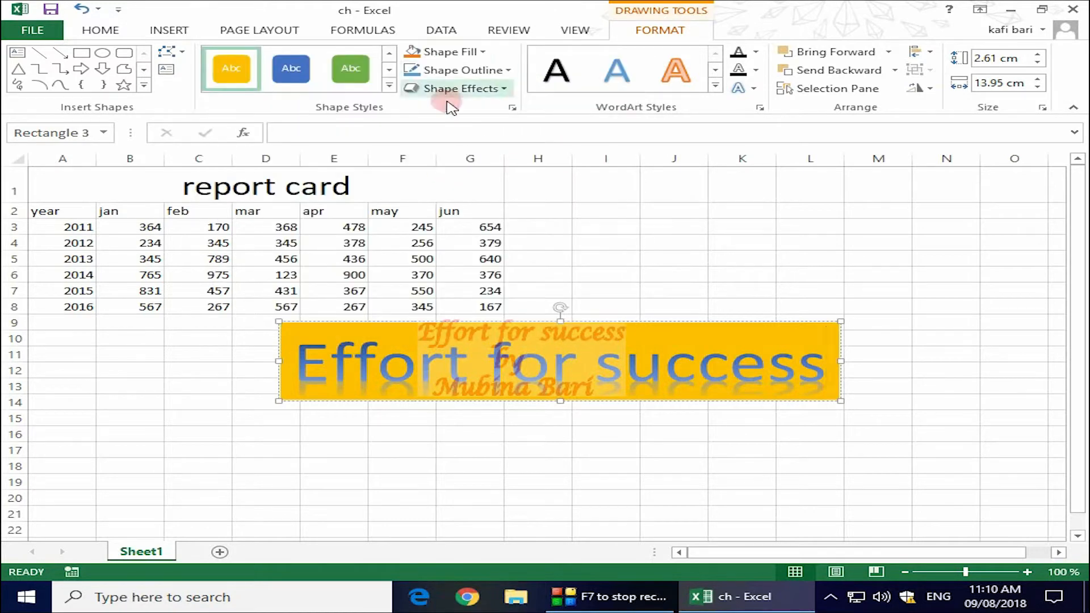
{"action": "left_click", "coordinate": [505, 71]}
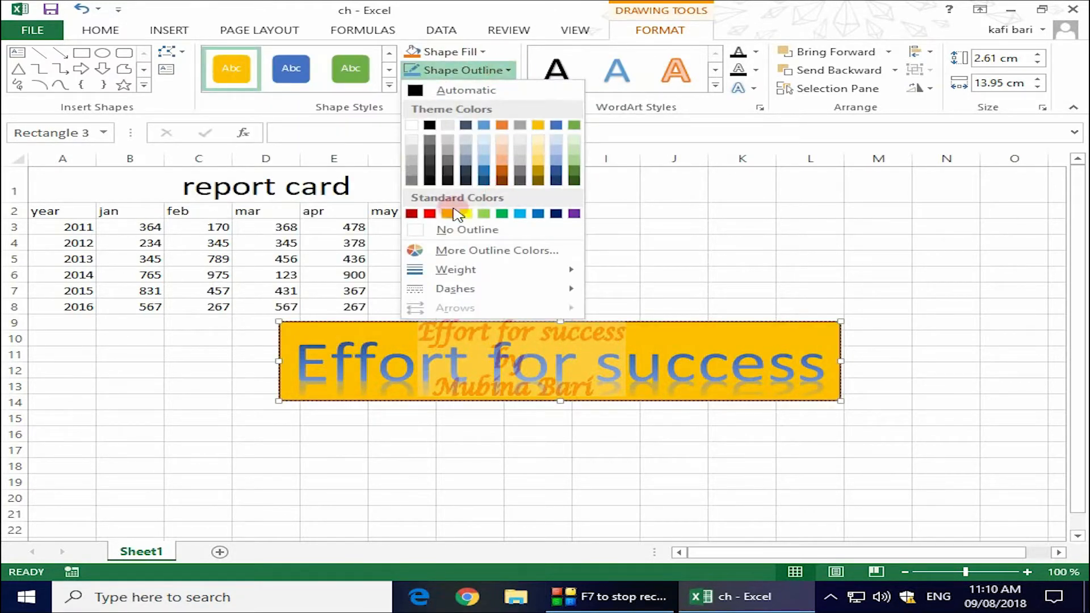
{"action": "left_click", "coordinate": [430, 214]}
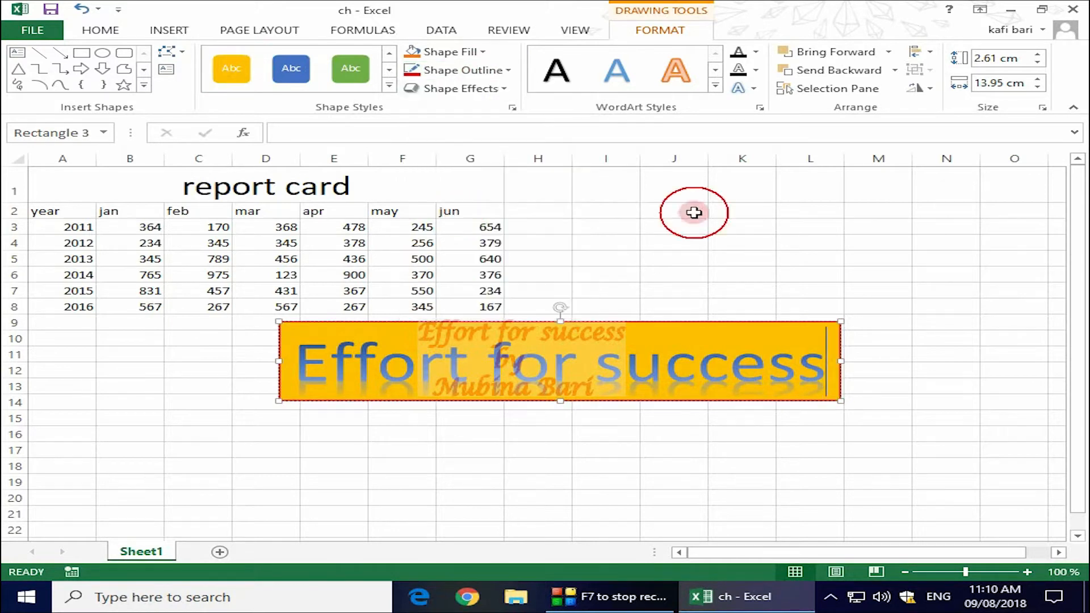
- Apply a tilted, bevelled 3-D preset shape effect to the gold WordArt box
{"action": "left_click", "coordinate": [507, 91]}
{"action": "mouse_move", "coordinate": [477, 120]}
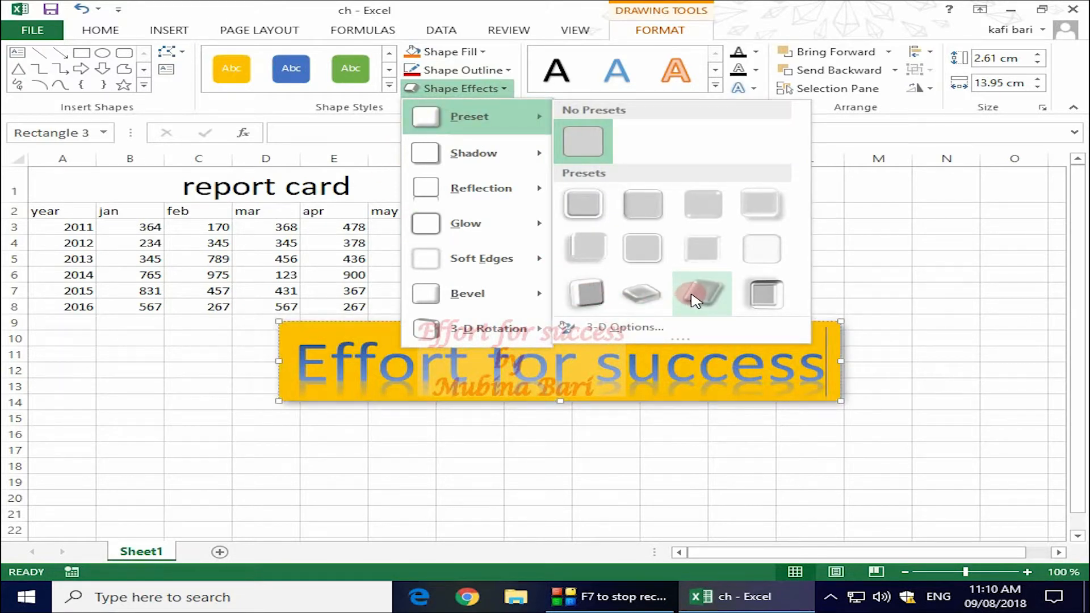
{"action": "left_click", "coordinate": [780, 292]}
{"action": "left_click", "coordinate": [872, 274]}
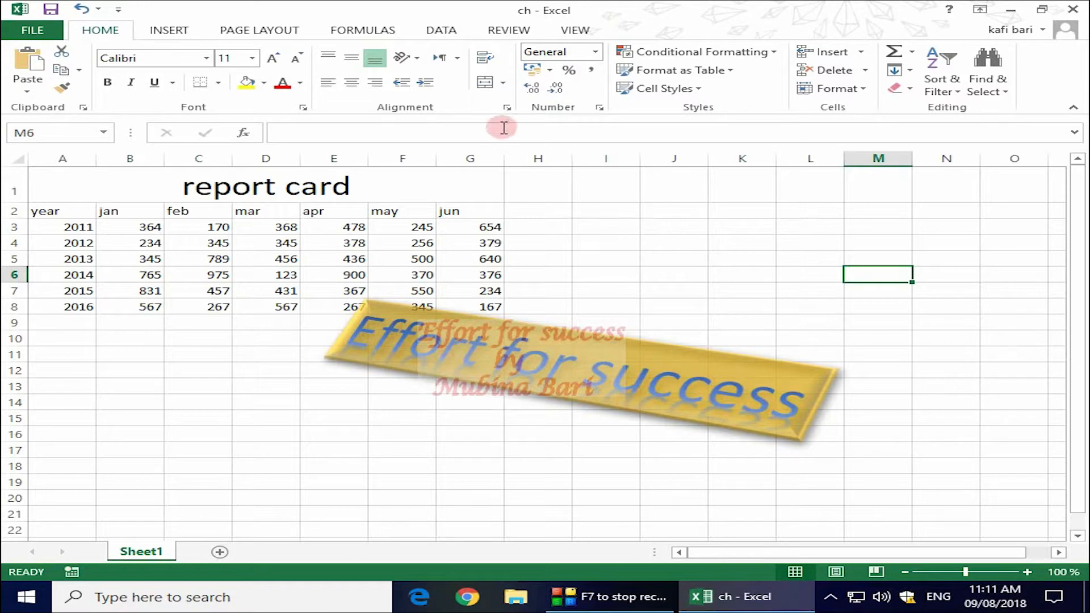
- Apply the patterned WordArt style with a blue outline to the word "Effort"
{"action": "double_click", "coordinate": [603, 379]}
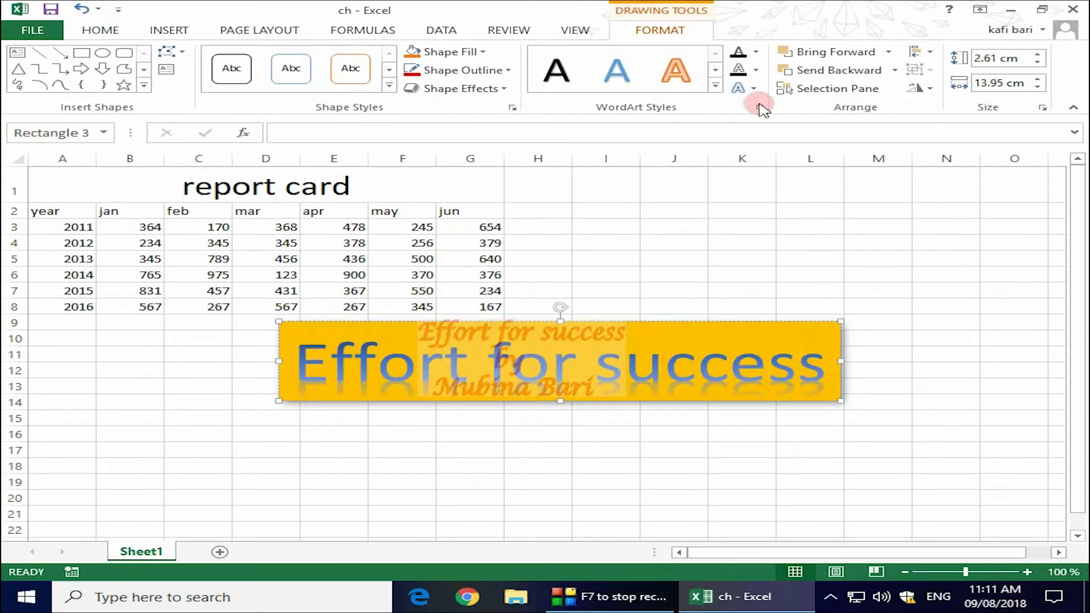
{"action": "left_click", "coordinate": [716, 85]}
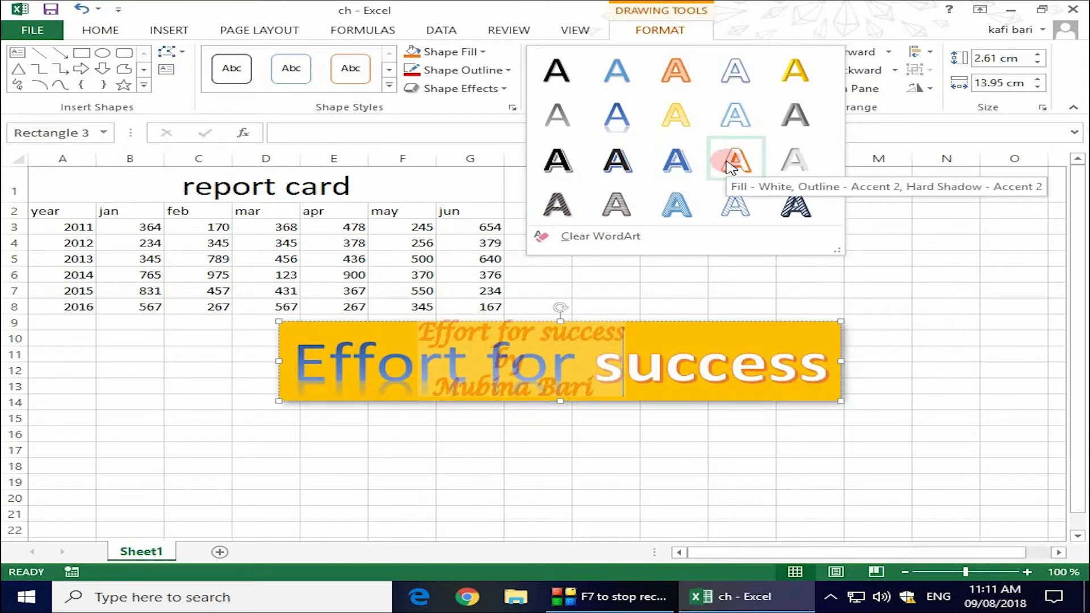
{"action": "left_click", "coordinate": [291, 369]}
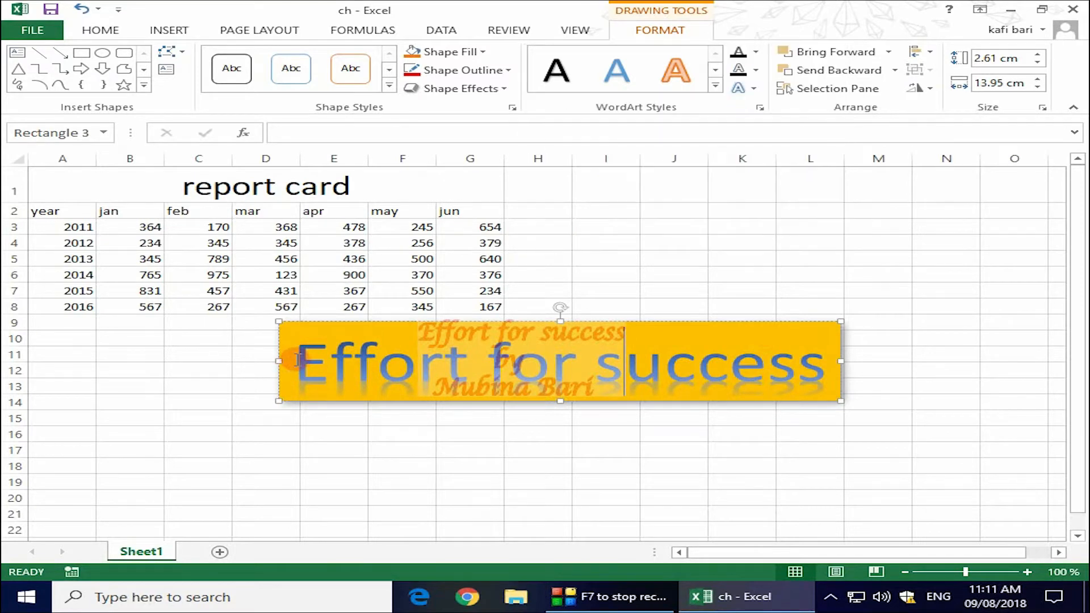
{"action": "left_click", "coordinate": [717, 86]}
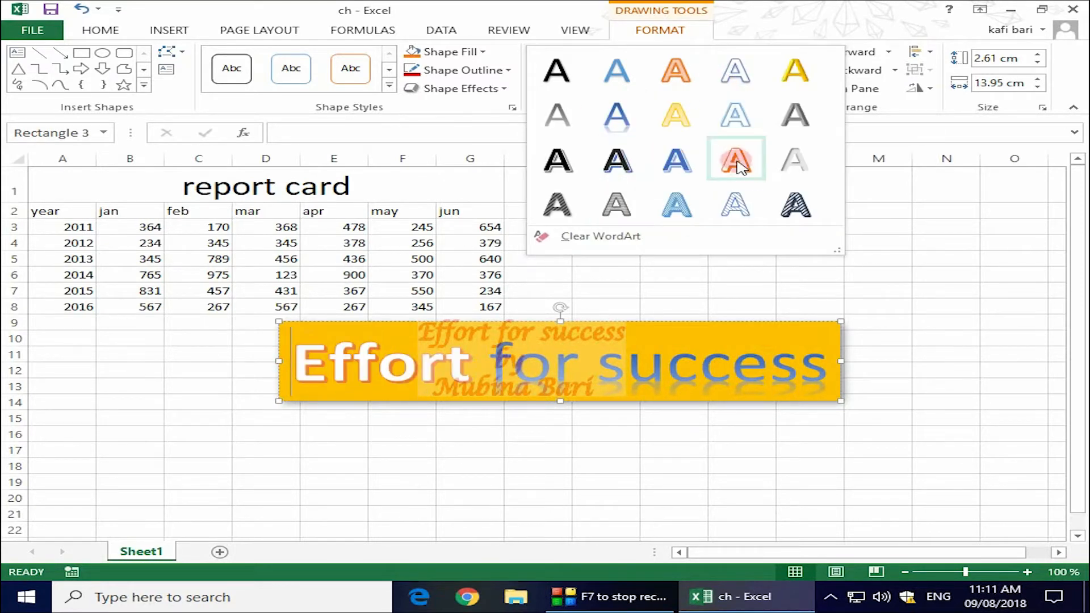
{"action": "left_click", "coordinate": [729, 206]}
{"action": "left_click", "coordinate": [725, 207]}
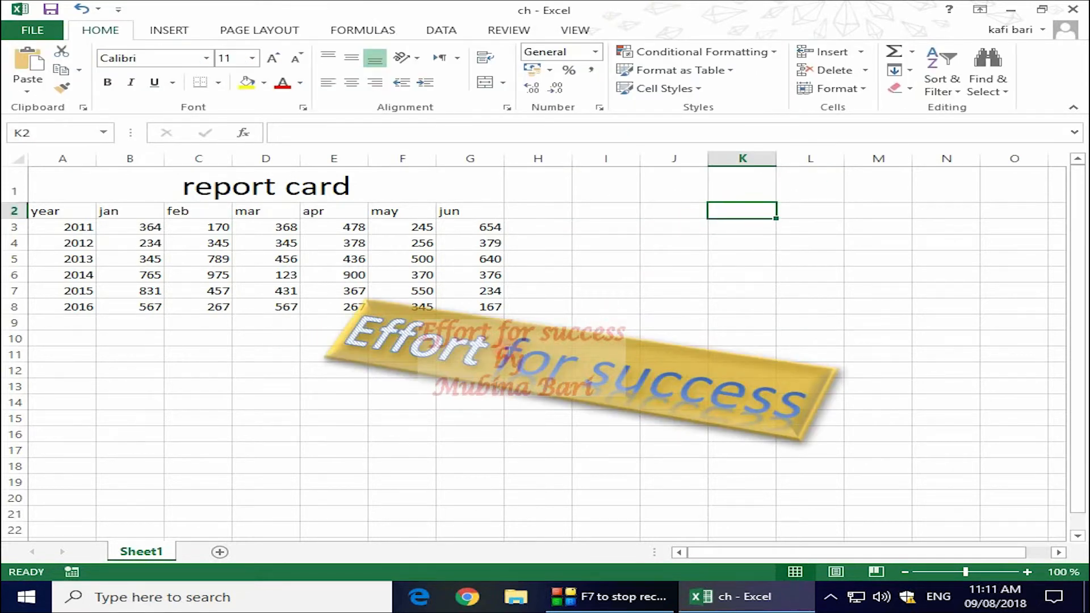
- Apply the orange outlined WordArt style to the words "for success"
{"action": "left_click", "coordinate": [528, 368]}
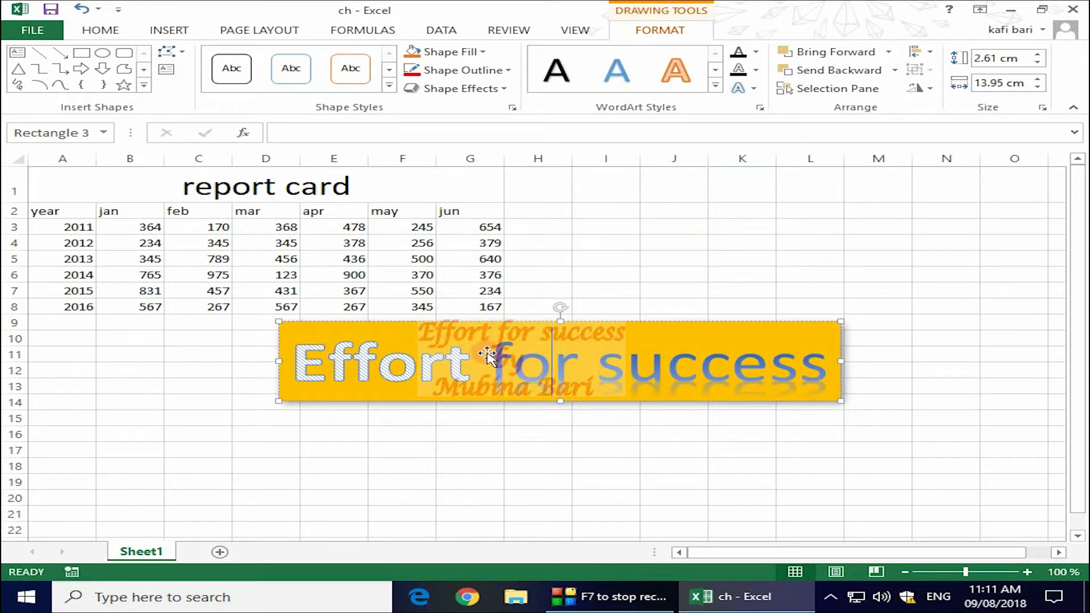
{"action": "left_click_drag", "start_coordinate": [566, 361], "coordinate": [733, 375]}
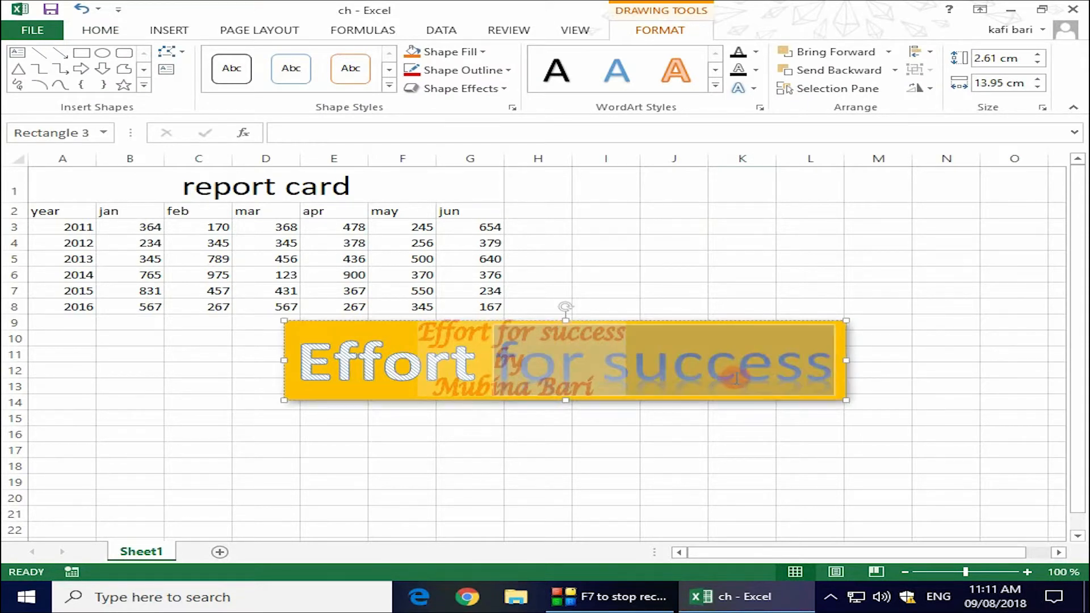
{"action": "left_click", "coordinate": [715, 86]}
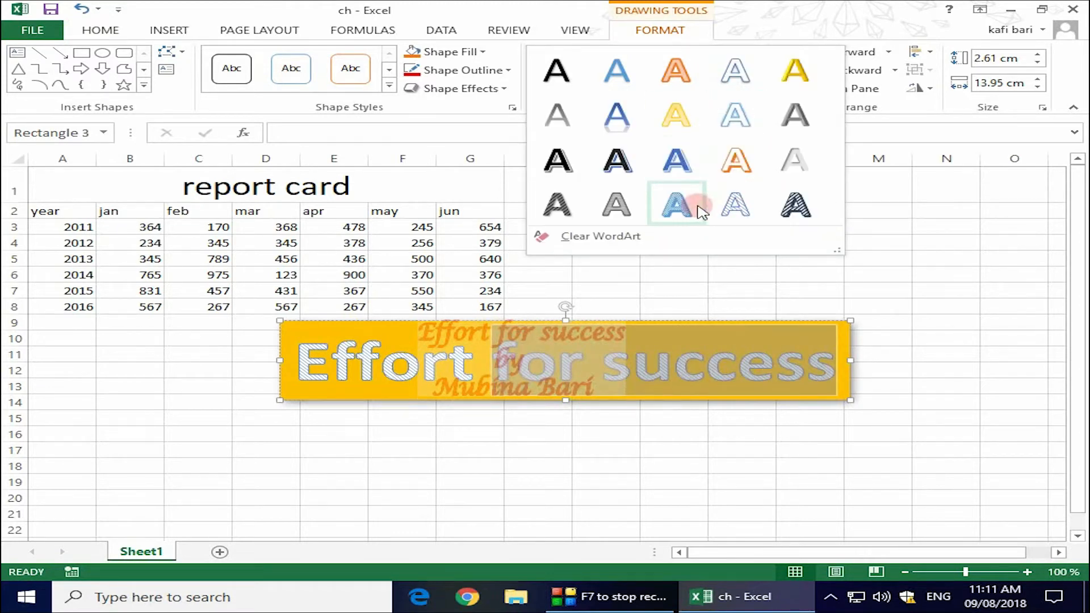
{"action": "left_click", "coordinate": [661, 81]}
{"action": "left_click", "coordinate": [852, 305]}
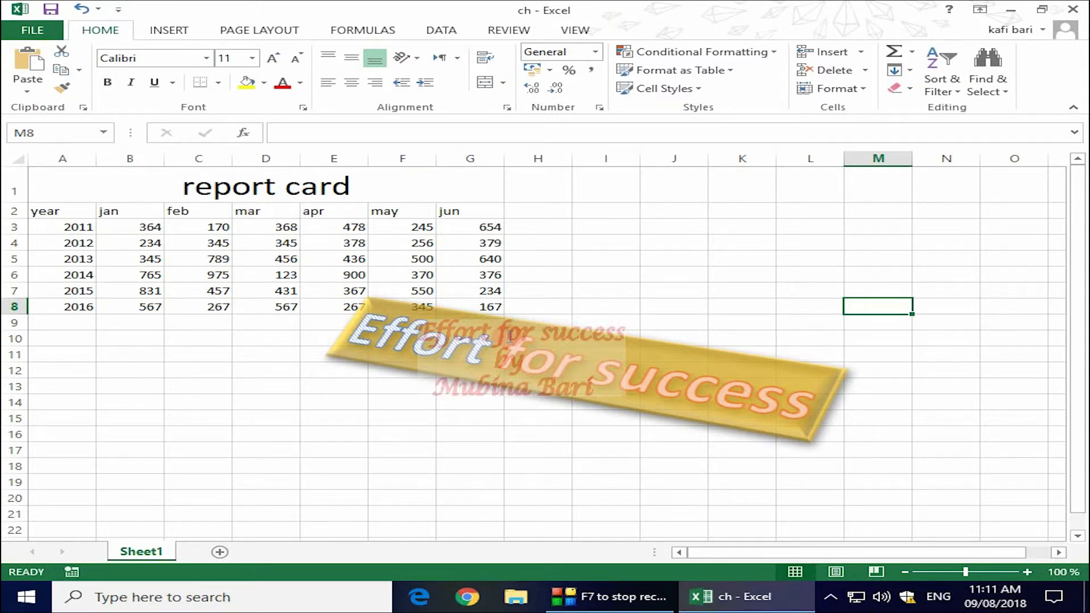
- Move the WordArt banner beside the report card table, over columns H to O near rows 2 to 10
{"action": "left_click", "coordinate": [510, 335]}
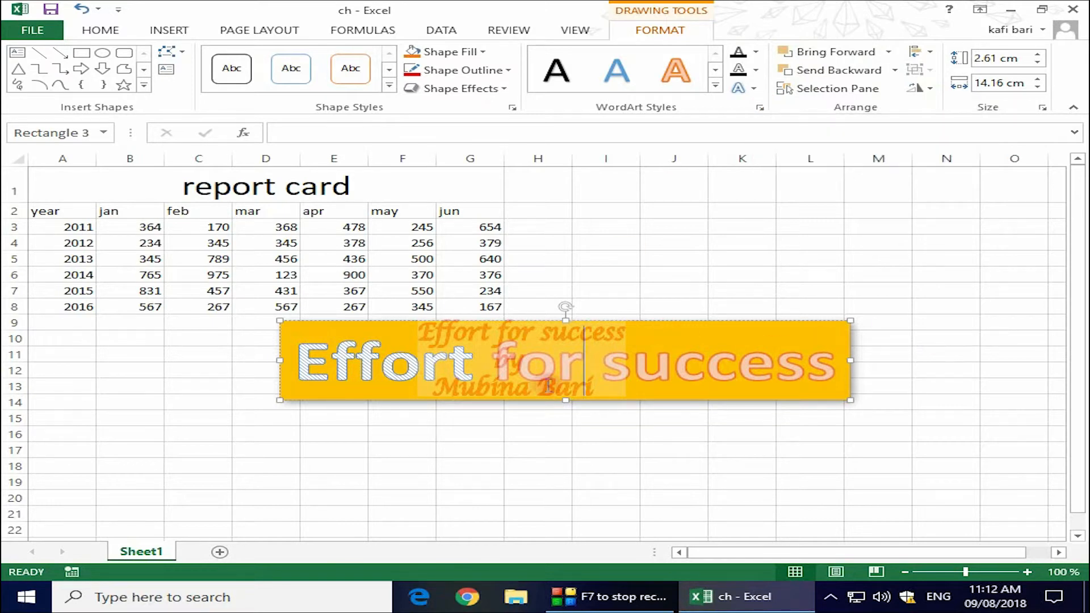
{"action": "left_click_drag", "start_coordinate": [482, 339], "coordinate": [659, 232]}
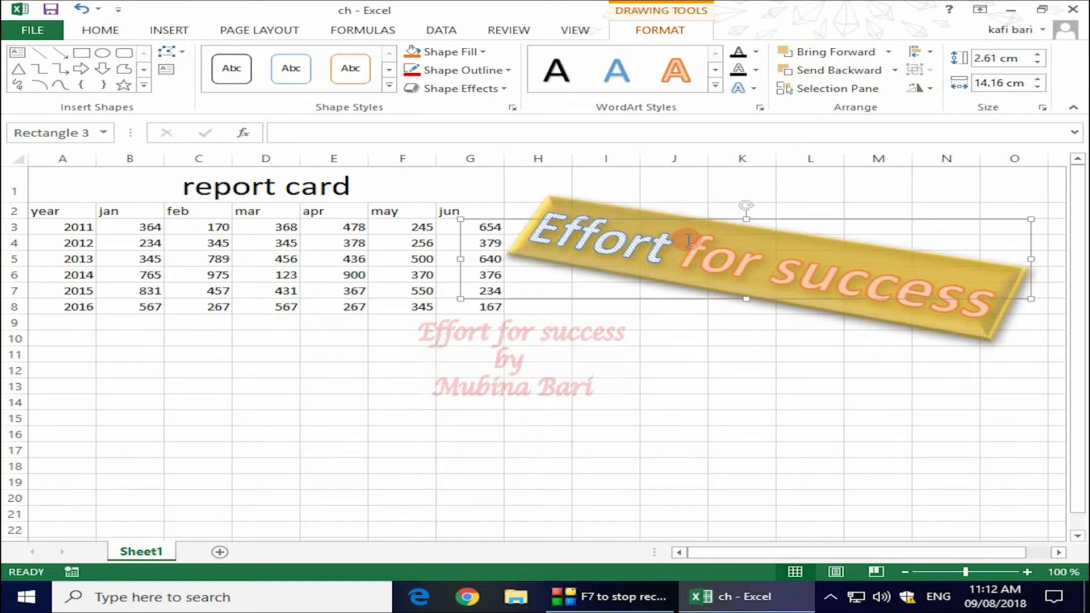
{"action": "left_click", "coordinate": [812, 450]}
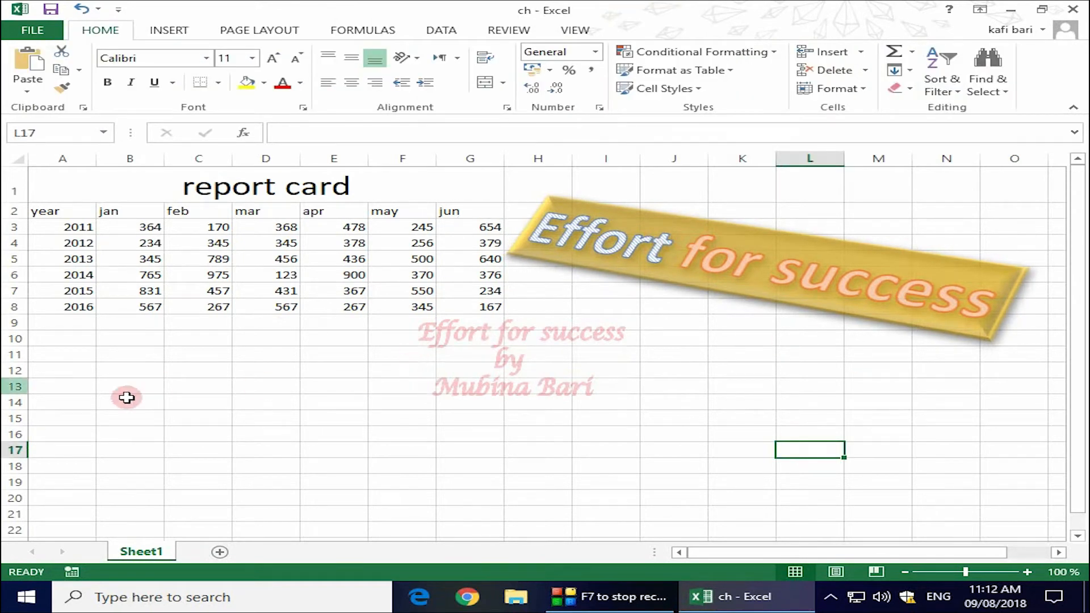
- Start inserting a Microsoft Office Signature Line at cell A11
{"action": "left_click", "coordinate": [169, 32]}
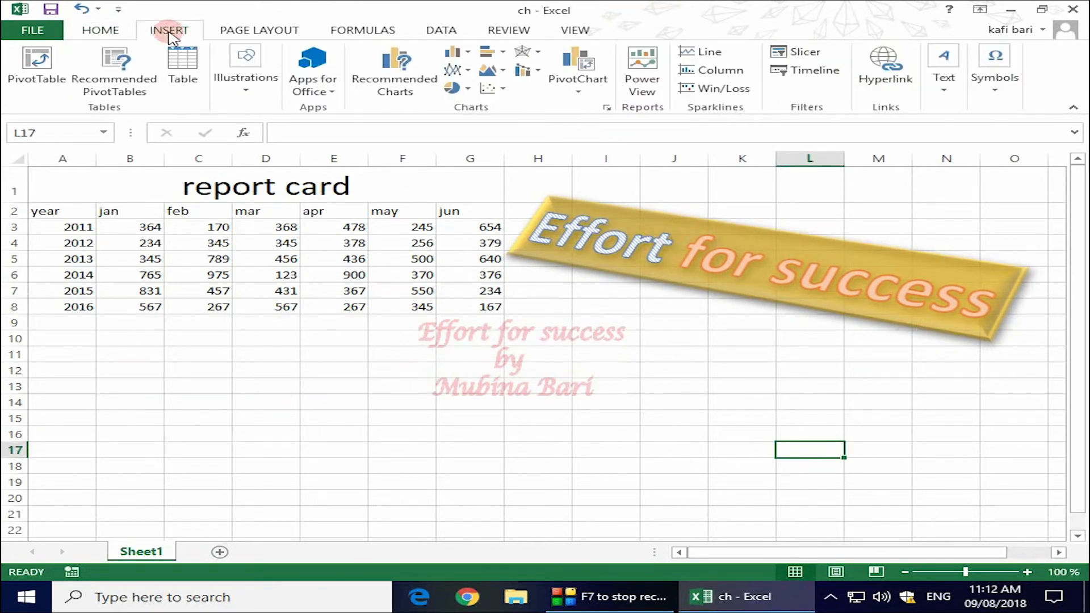
{"action": "left_click", "coordinate": [943, 91]}
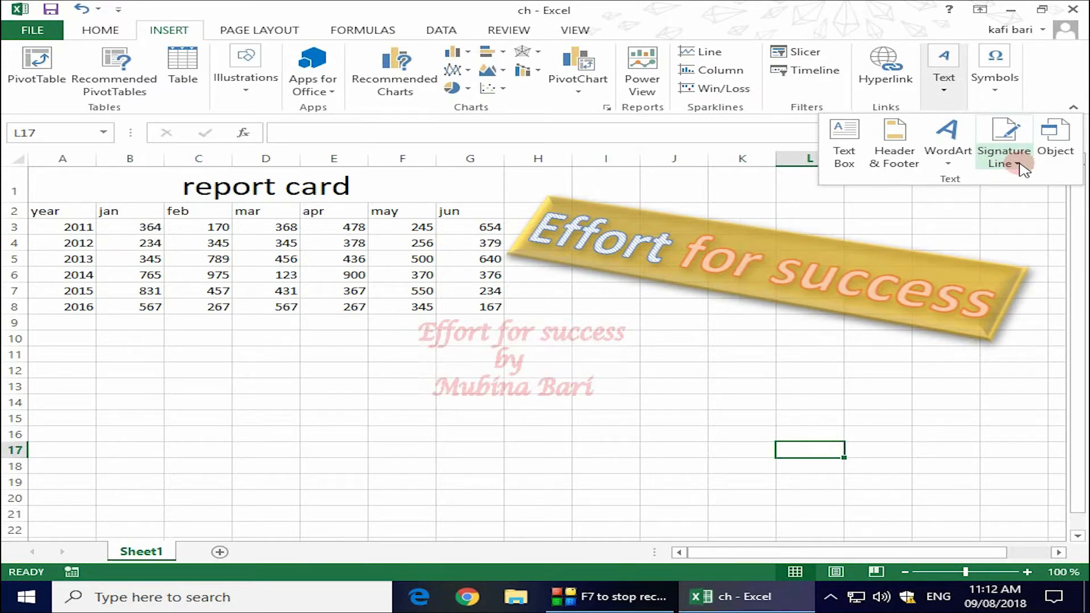
{"action": "left_click", "coordinate": [61, 350]}
{"action": "left_click", "coordinate": [67, 351]}
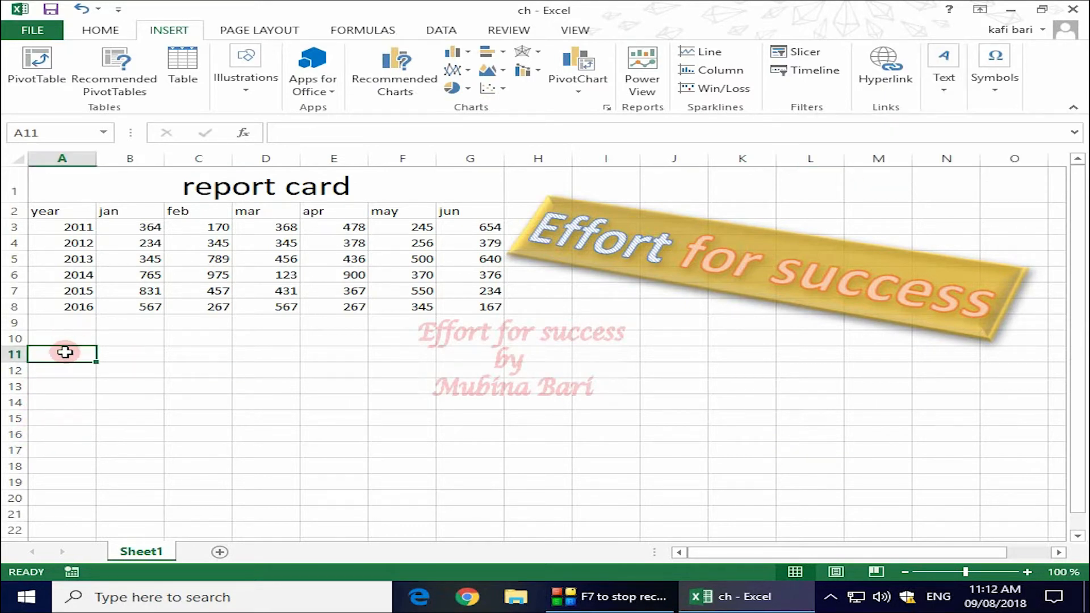
{"action": "left_click", "coordinate": [943, 92]}
{"action": "left_click", "coordinate": [1024, 163]}
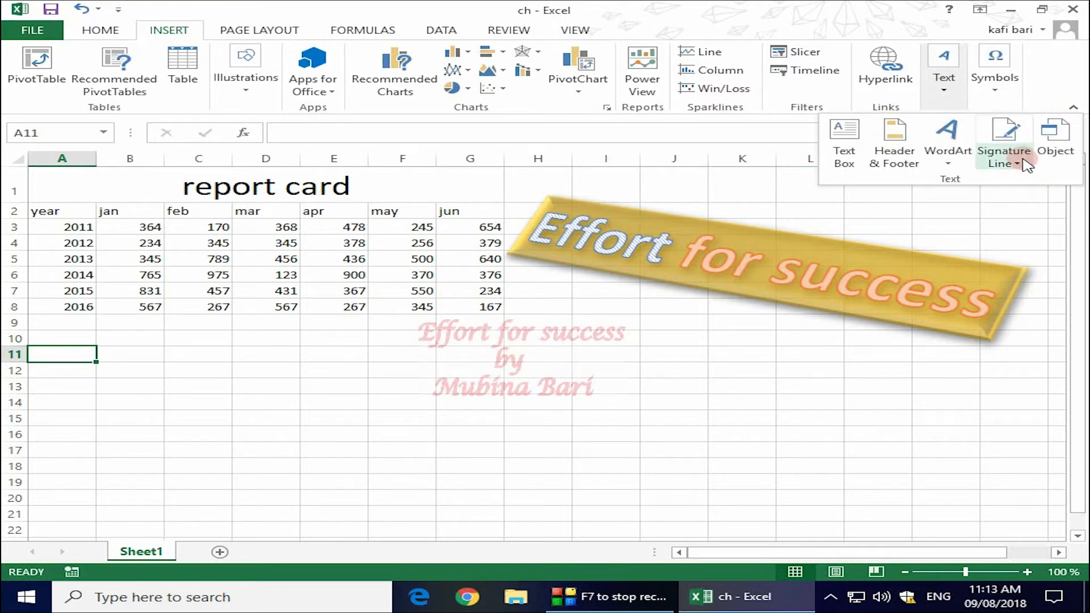
{"action": "left_click", "coordinate": [1022, 165]}
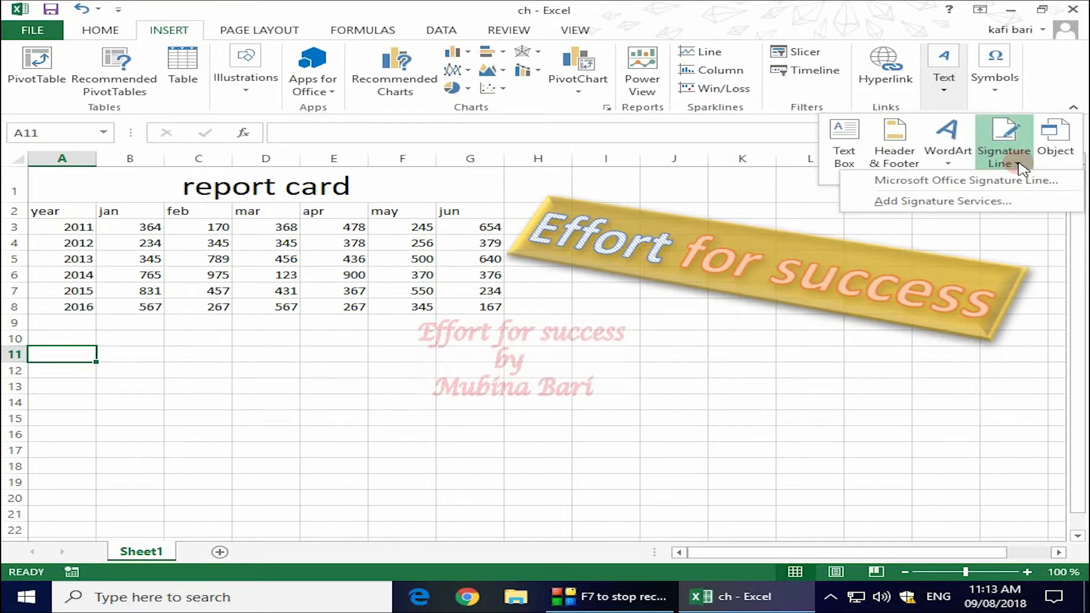
{"action": "left_click", "coordinate": [938, 182]}
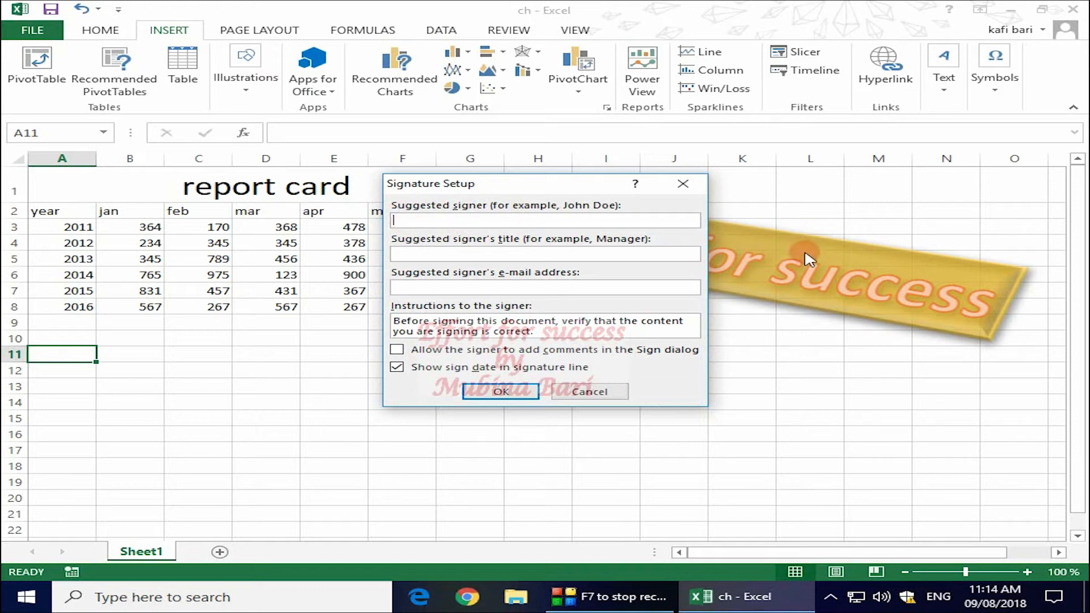
- Set the suggested signer to "princepal" and the signer's title to "effort for cuccess", and insert the signature line
{"action": "type", "text": "rincepal"}
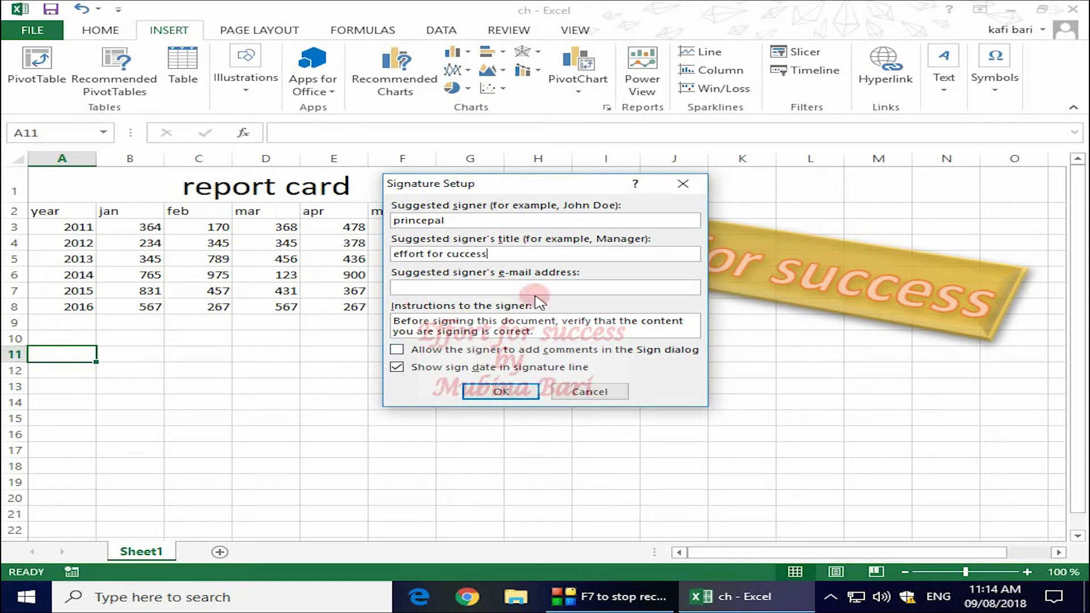
{"action": "left_click", "coordinate": [505, 392]}
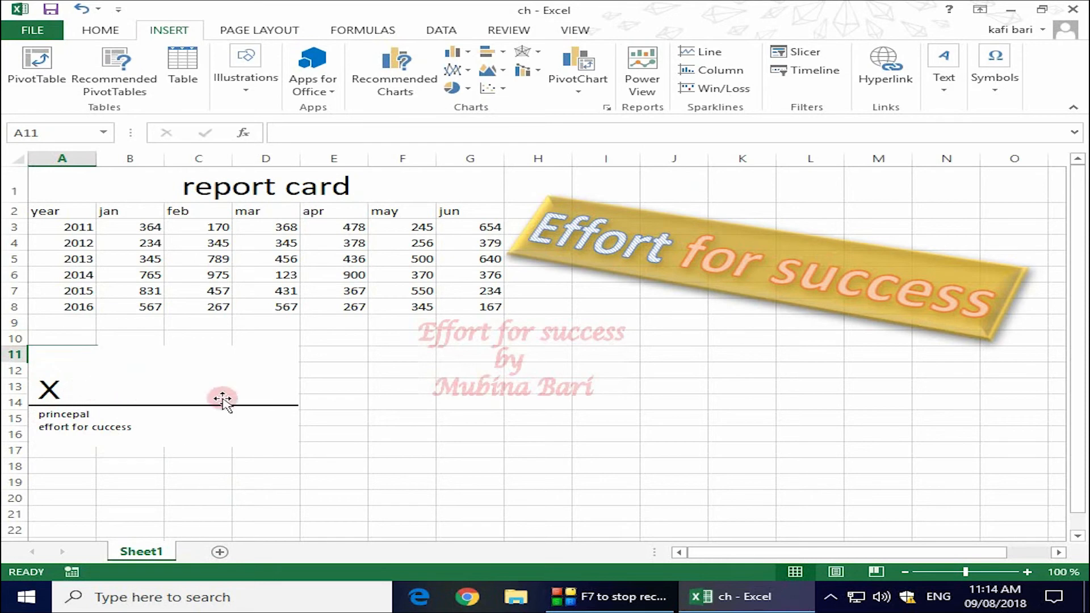
{"action": "left_click", "coordinate": [402, 386]}
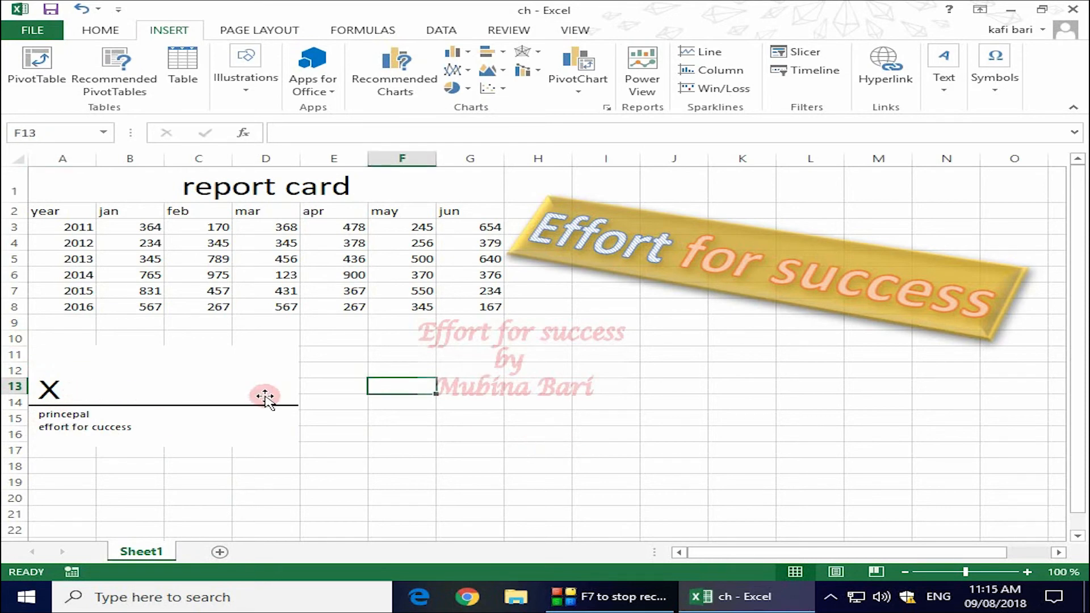